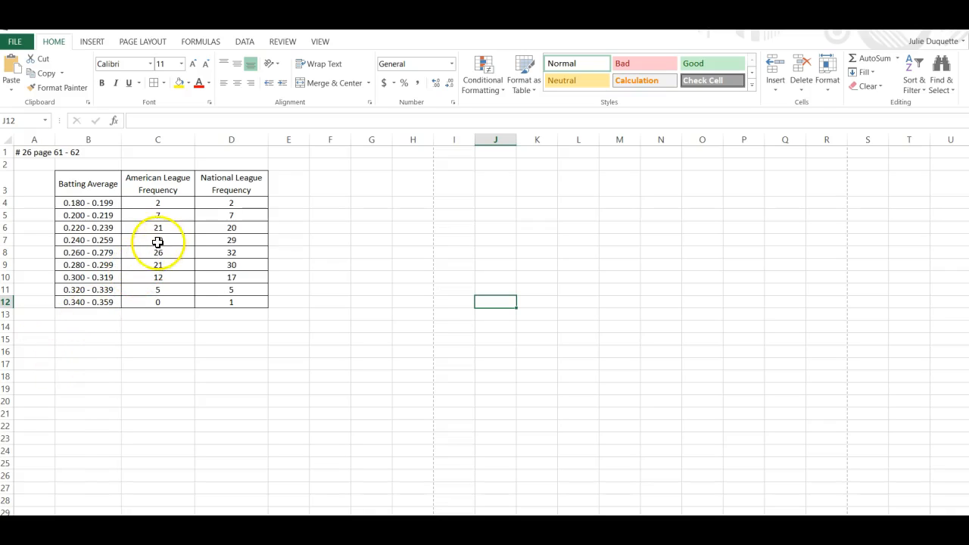
Insert a 2-D clustered column chart of both leagues' frequencies (C4:D12) and place it enlarged beside the table
{"action": "left_click", "coordinate": [170, 207]}
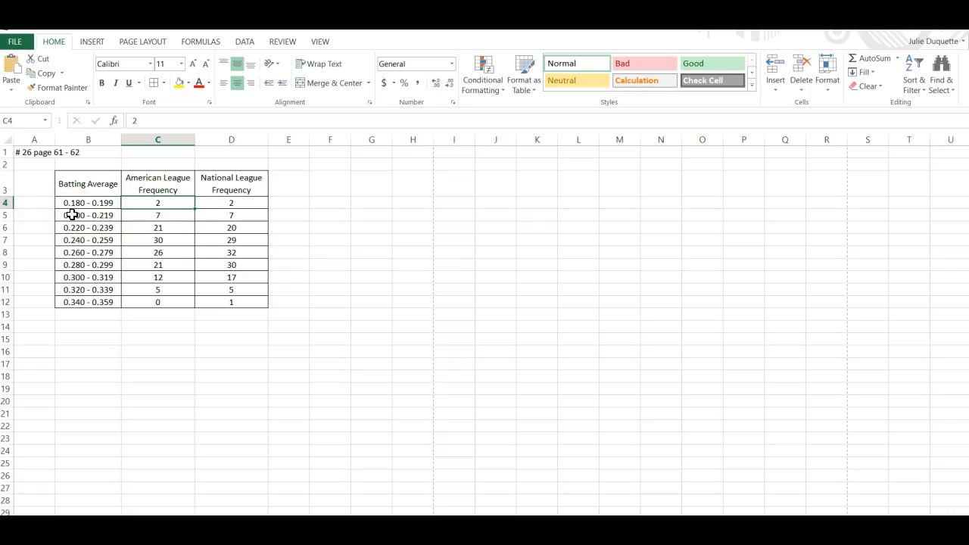
{"action": "left_click", "coordinate": [226, 205]}
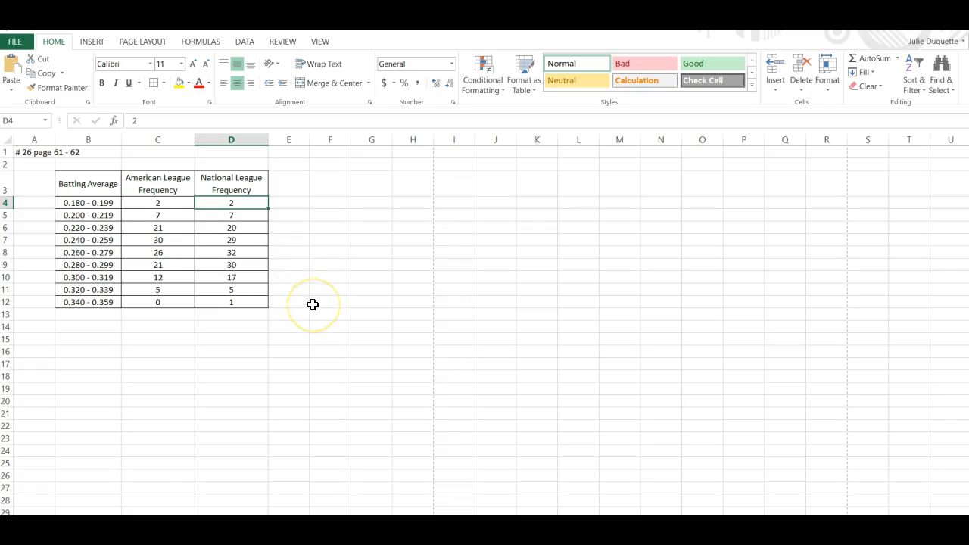
{"action": "mouse_move", "coordinate": [155, 200]}
{"action": "left_mouse_down"}
{"action": "mouse_move", "coordinate": [198, 226]}
{"action": "mouse_move", "coordinate": [212, 297]}
{"action": "left_mouse_up"}
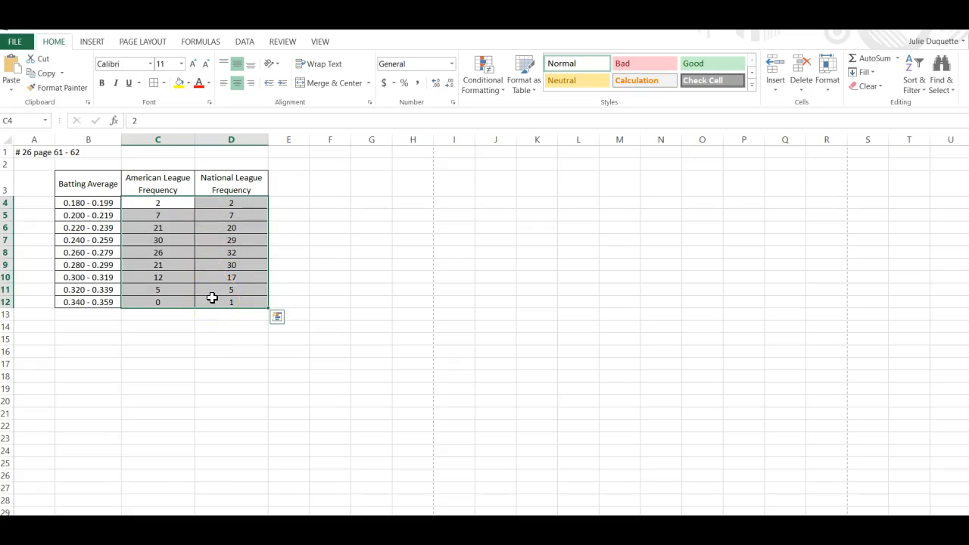
{"action": "left_click", "coordinate": [91, 42]}
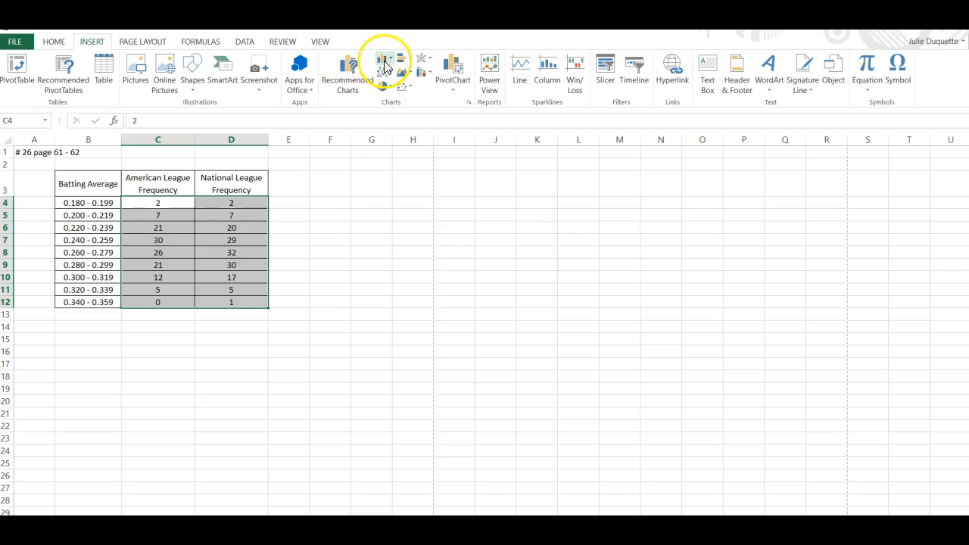
{"action": "left_click", "coordinate": [385, 61]}
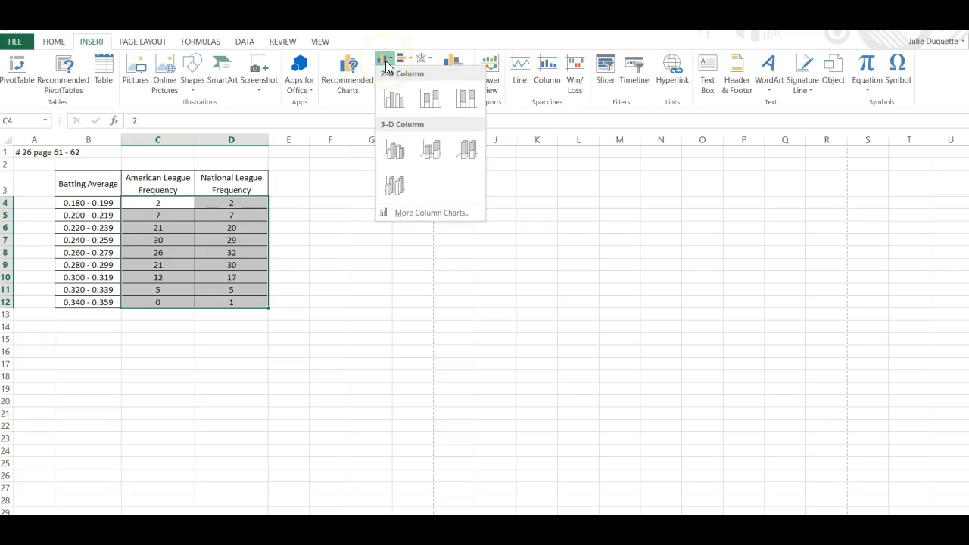
{"action": "left_click", "coordinate": [393, 98]}
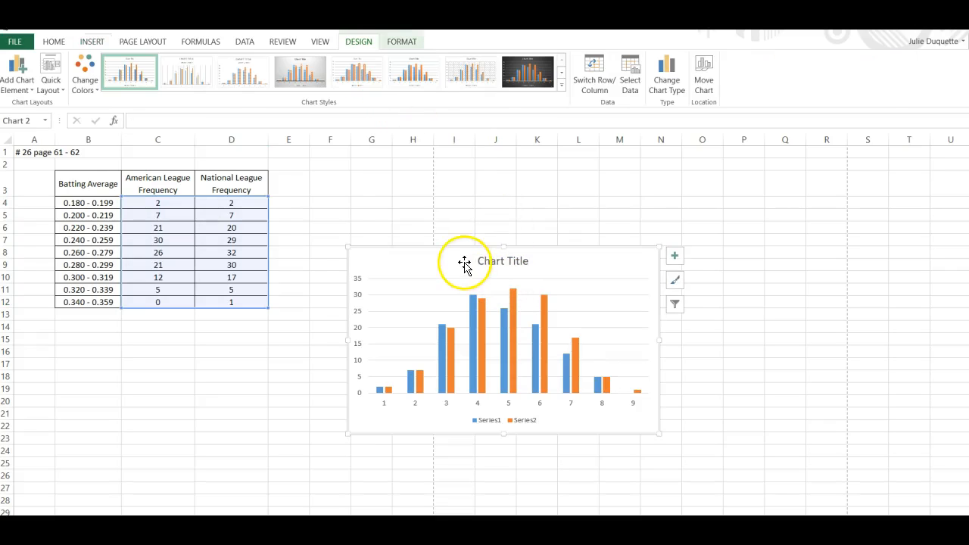
{"action": "left_click_drag", "start_coordinate": [452, 250], "coordinate": [411, 180]}
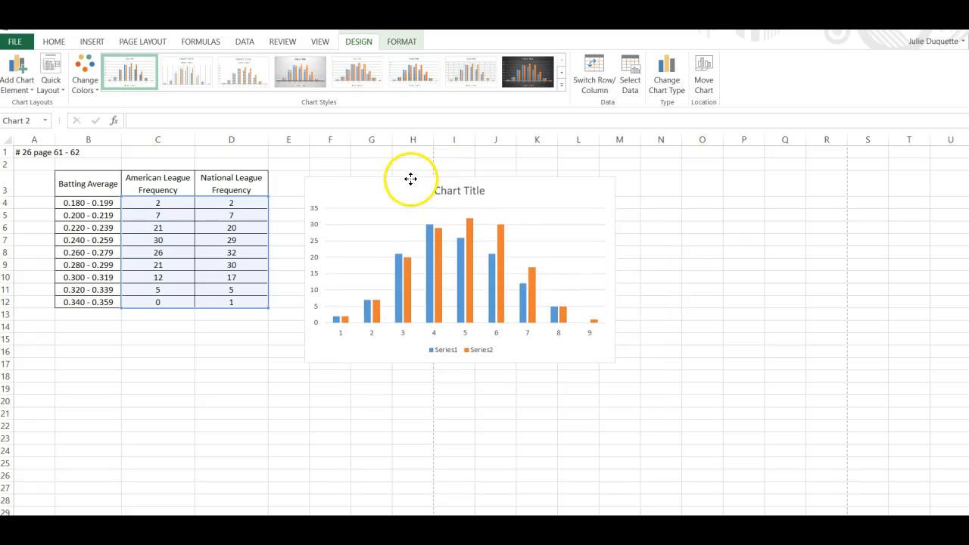
{"action": "left_click_drag", "start_coordinate": [615, 363], "coordinate": [695, 442]}
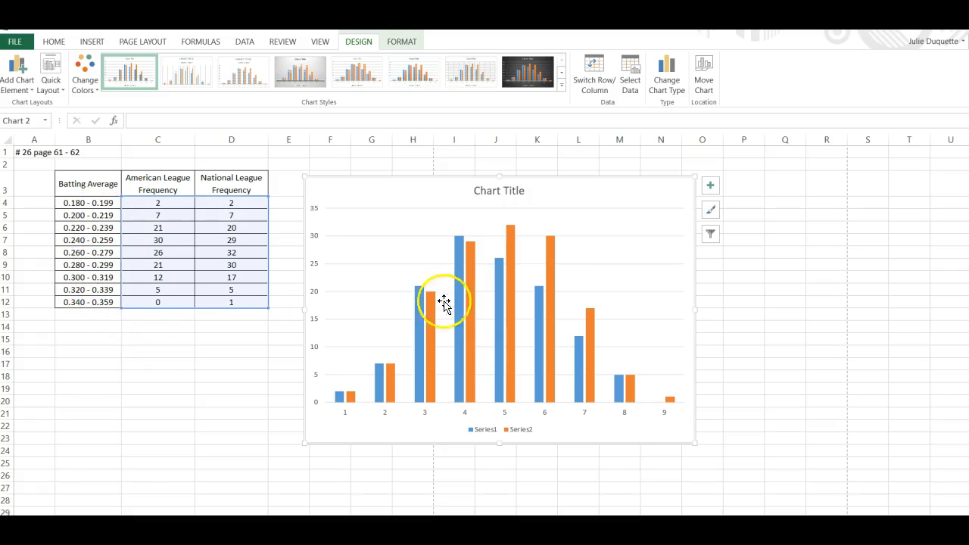
Edit the chart's data source so the first series takes its name from the American League Frequency heading in C3
{"action": "right_click", "coordinate": [592, 230]}
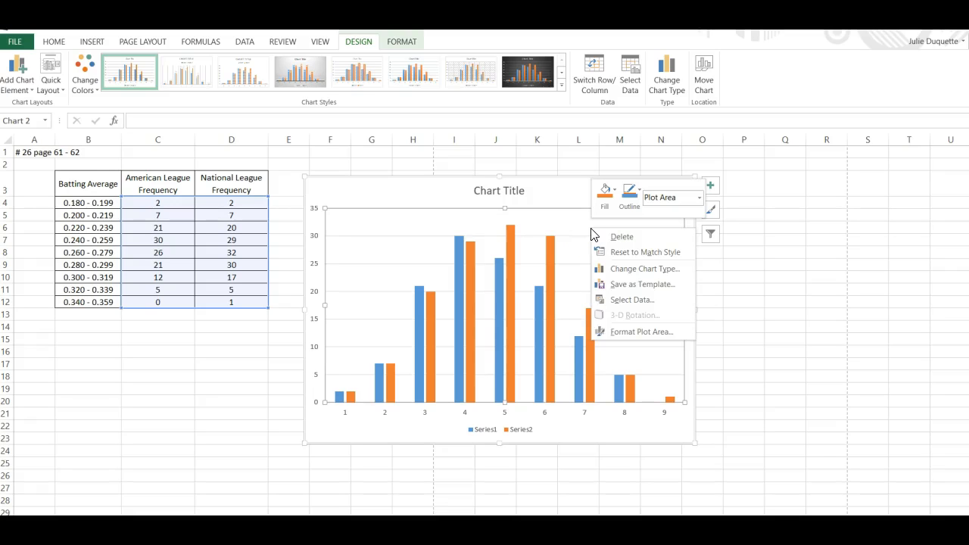
{"action": "left_click", "coordinate": [617, 300]}
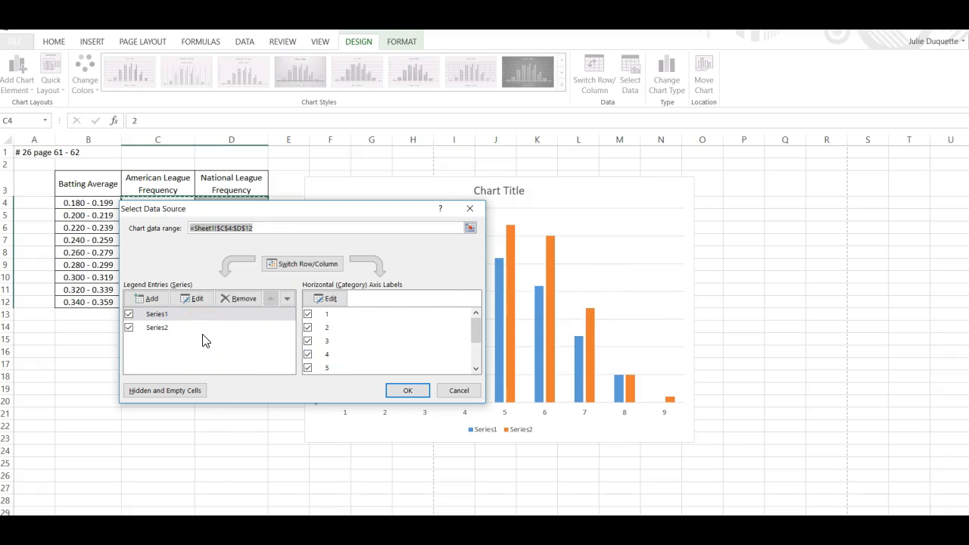
{"action": "left_click", "coordinate": [193, 301]}
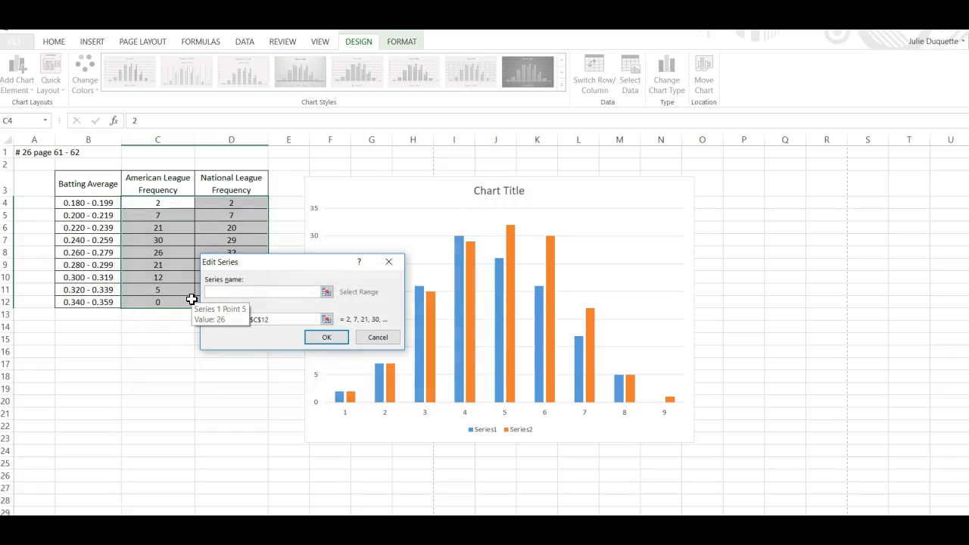
{"action": "left_click", "coordinate": [166, 185]}
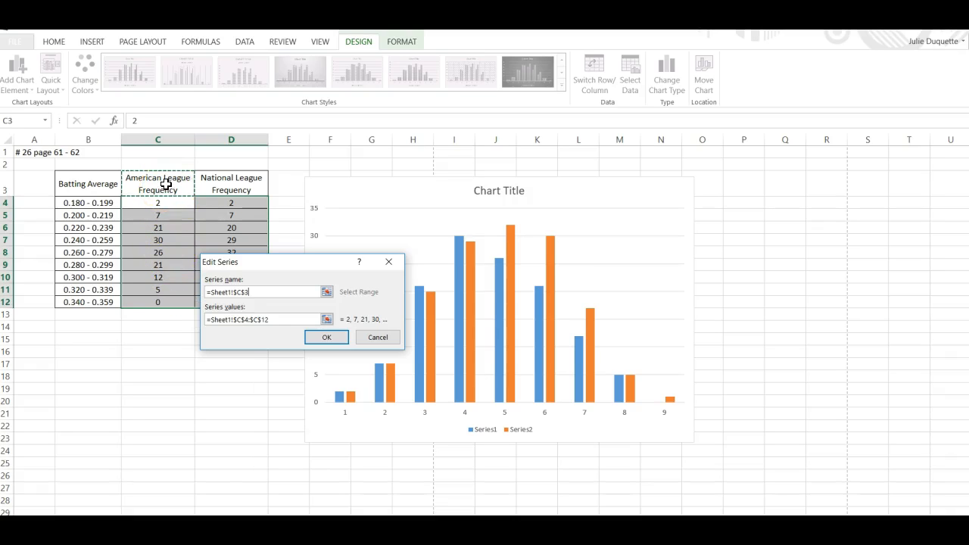
{"action": "left_click", "coordinate": [330, 338]}
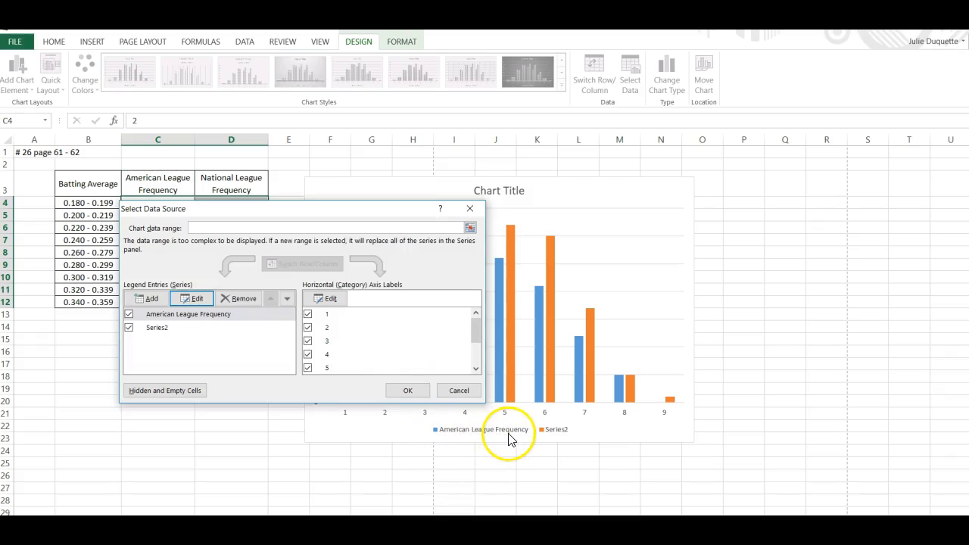
Name the second chart series from the National League Frequency heading in D3
{"action": "left_click", "coordinate": [169, 336]}
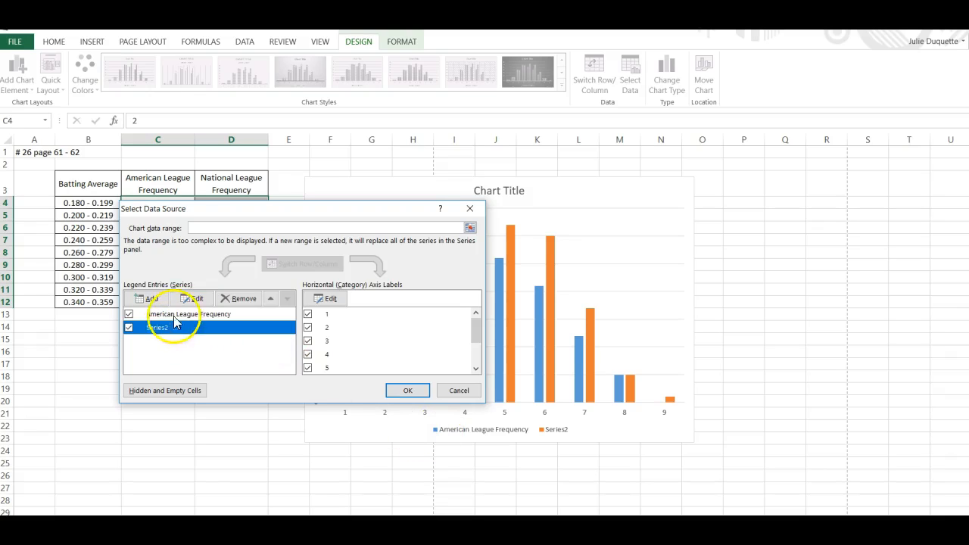
{"action": "left_click", "coordinate": [193, 298]}
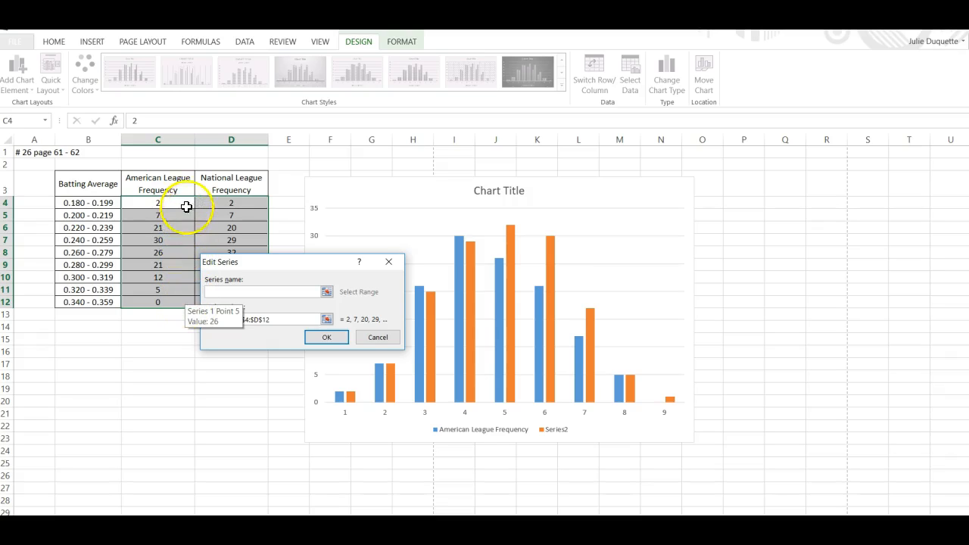
{"action": "left_click", "coordinate": [225, 186]}
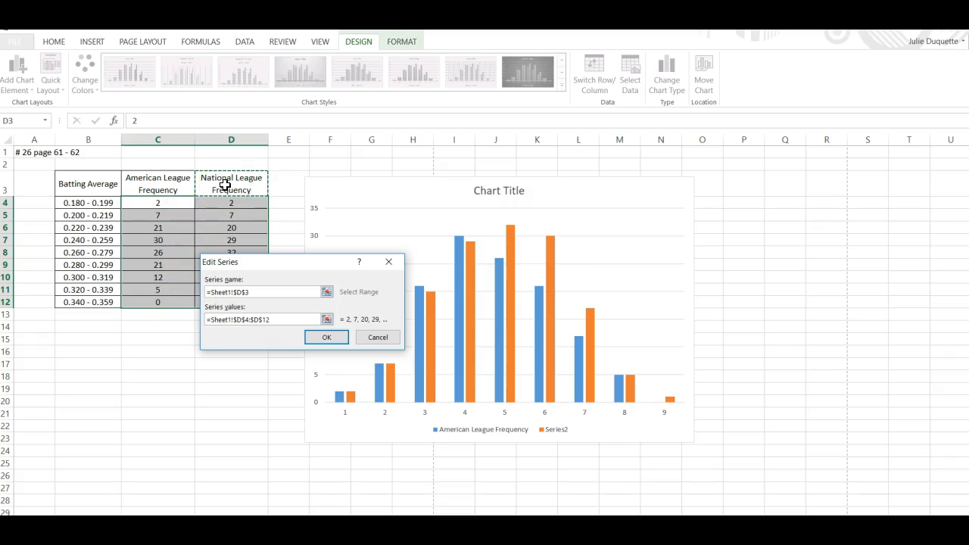
{"action": "left_click", "coordinate": [317, 341]}
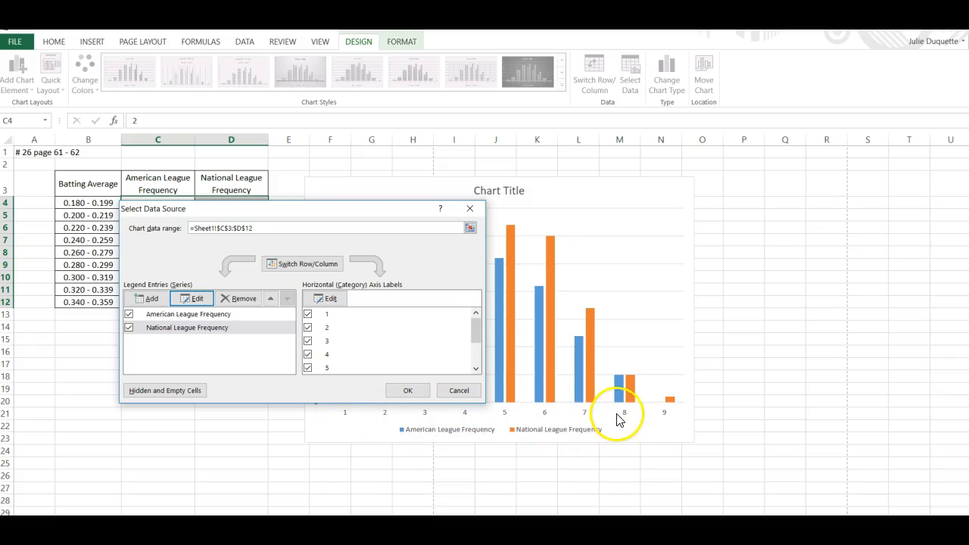
Set the horizontal axis labels to the batting average ranges in B4:B12 and dismiss the data source dialog
{"action": "left_click", "coordinate": [331, 299]}
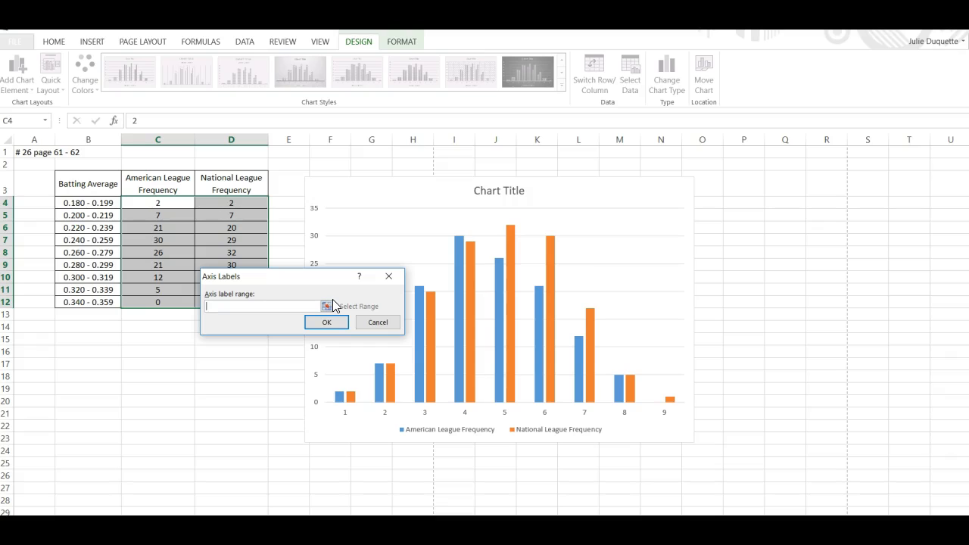
{"action": "left_click", "coordinate": [91, 204]}
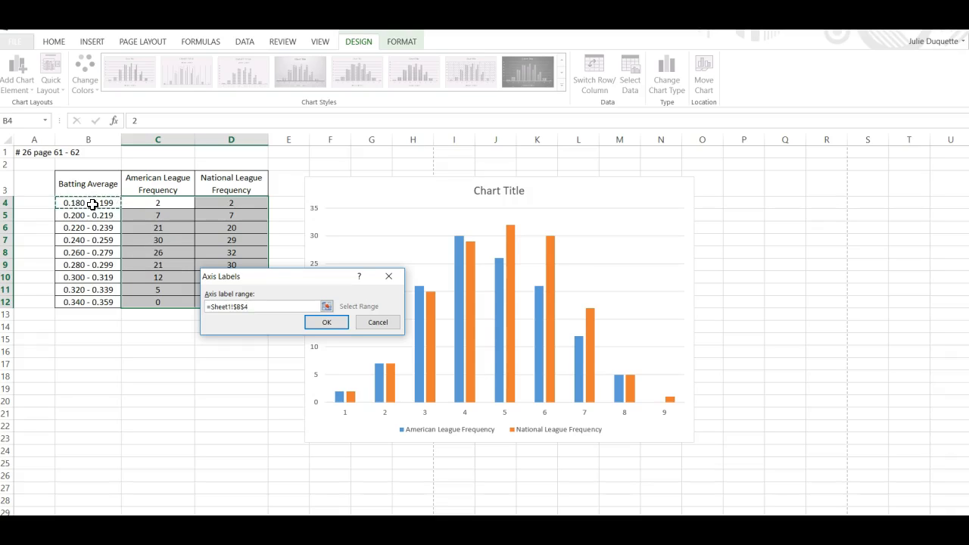
{"action": "left_click_drag", "start_coordinate": [91, 205], "coordinate": [96, 300]}
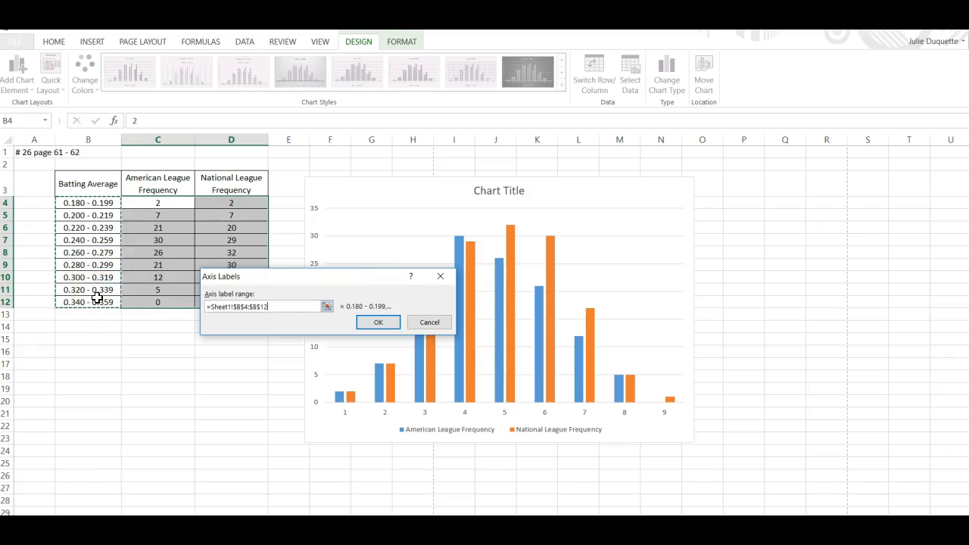
{"action": "left_click", "coordinate": [365, 322]}
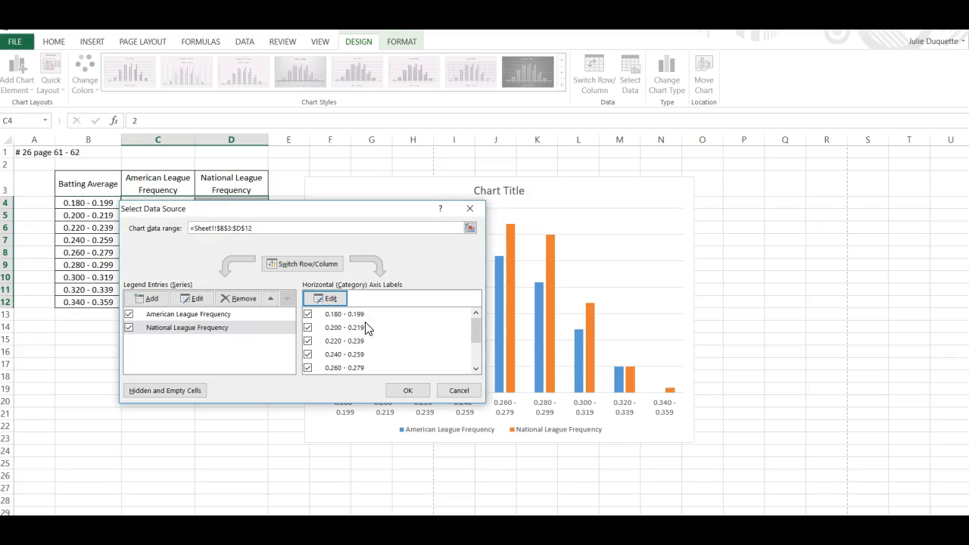
{"action": "left_click", "coordinate": [469, 211]}
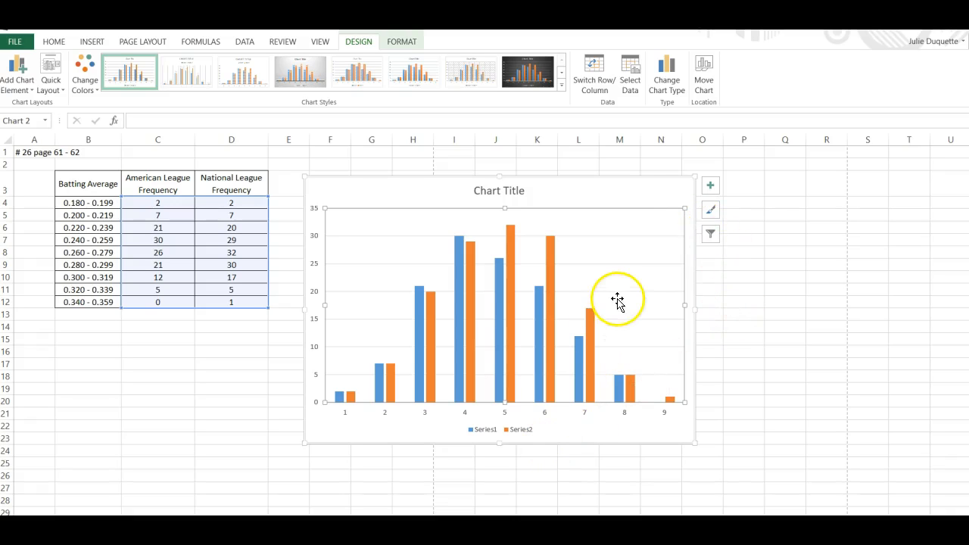
Reapply the series names from C3 and D3 and the category labels from B4:B12 to the chart
{"action": "right_click", "coordinate": [610, 229]}
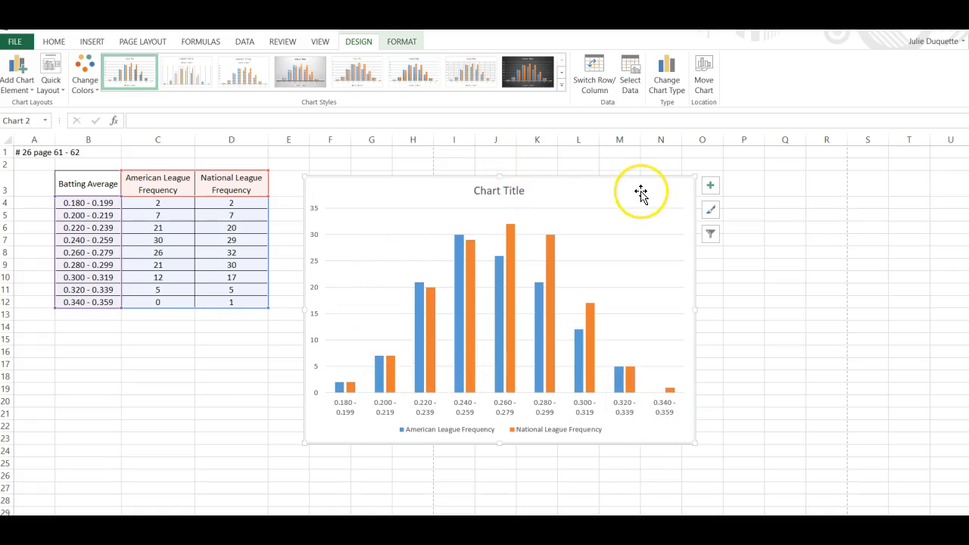
Change the chart title to "Batting Averages American vs National Leagues"
{"action": "left_click", "coordinate": [518, 190]}
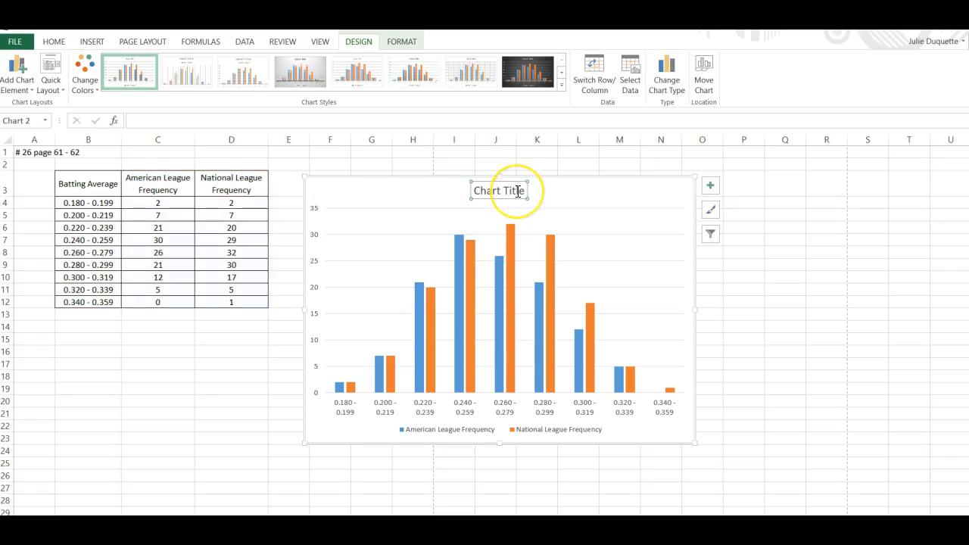
{"action": "key", "text": "Right"}
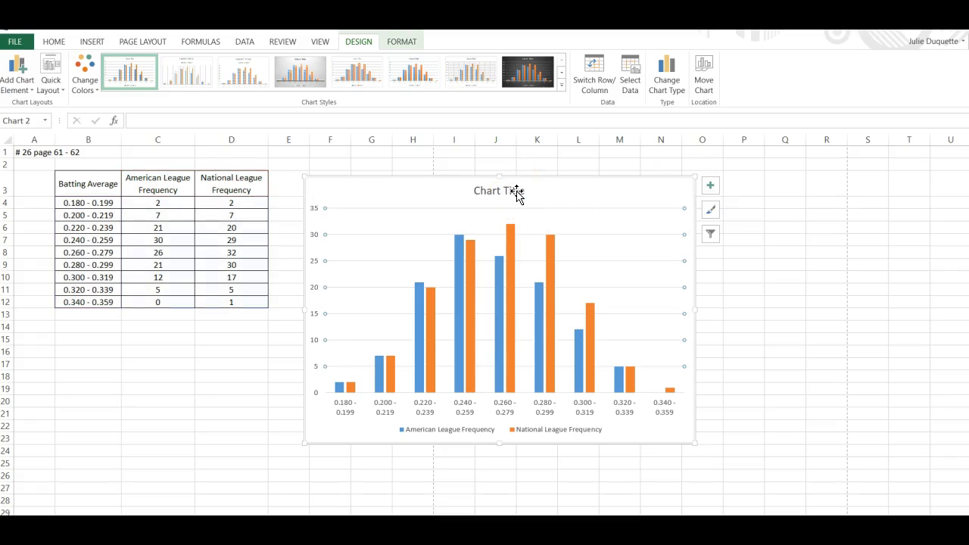
{"action": "left_click", "coordinate": [518, 192]}
{"action": "key", "text": "BackSpace"}
{"action": "key", "text": "BackSpace"}
{"action": "key", "text": "BackSpace"}
{"action": "key", "text": "BackSpace"}
{"action": "key", "text": "BackSpace"}
{"action": "key", "text": "BackSpace"}
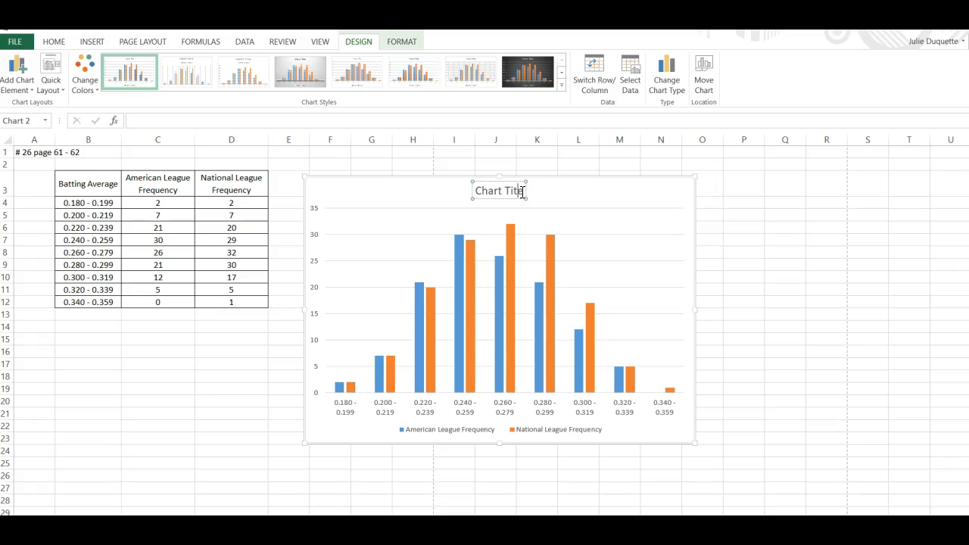
{"action": "key", "text": "BackSpace"}
{"action": "key", "text": "BackSpace"}
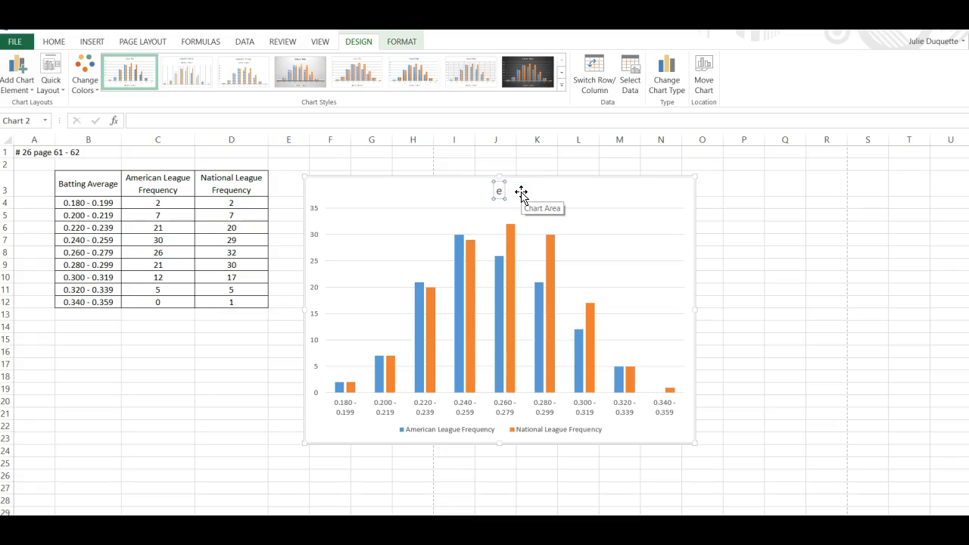
{"action": "type", "text": "Batting Averages"}
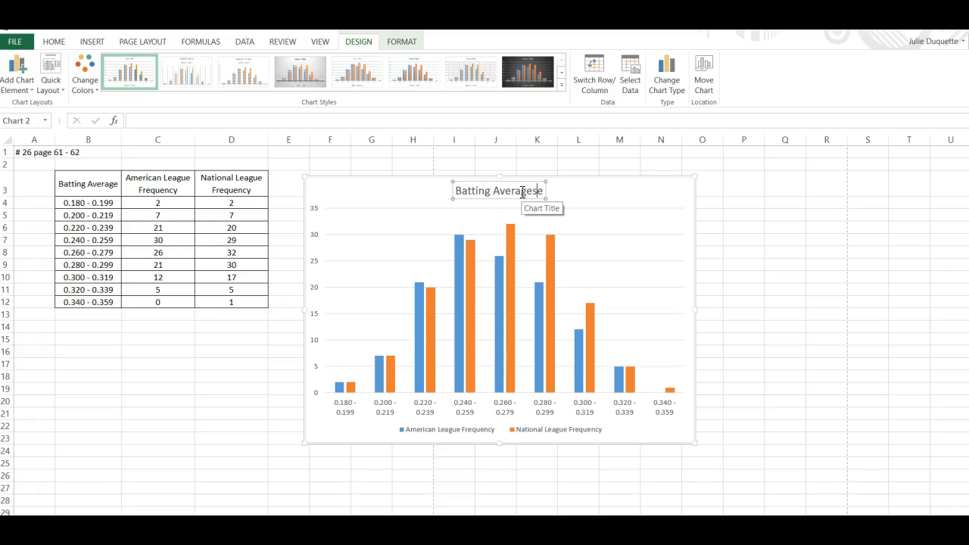
{"action": "type", "text": " America"}
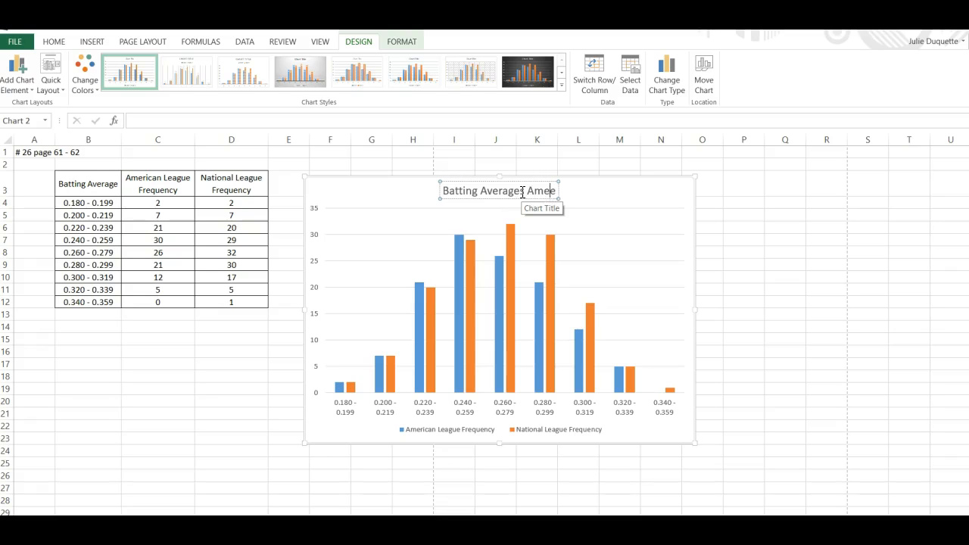
{"action": "type", "text": "n vs"}
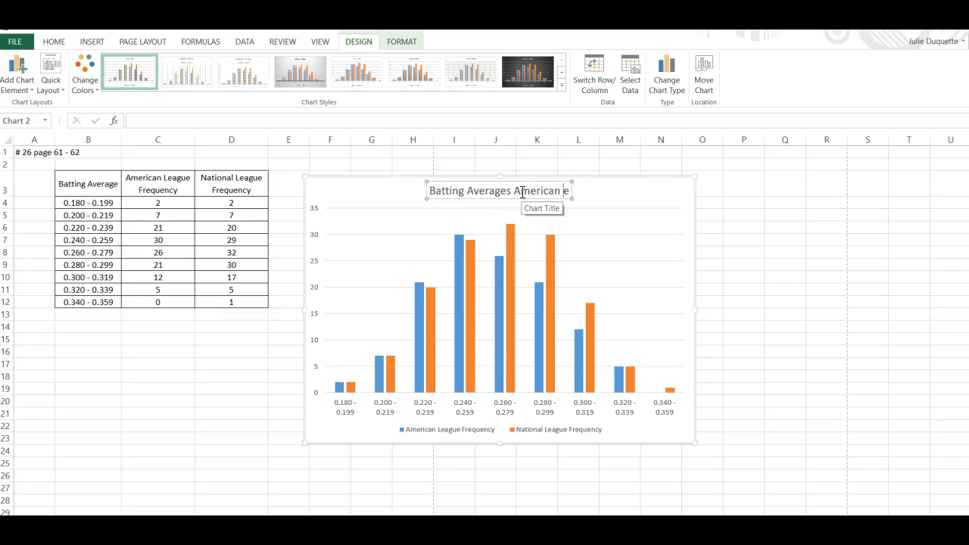
{"action": "type", "text": " Nation"}
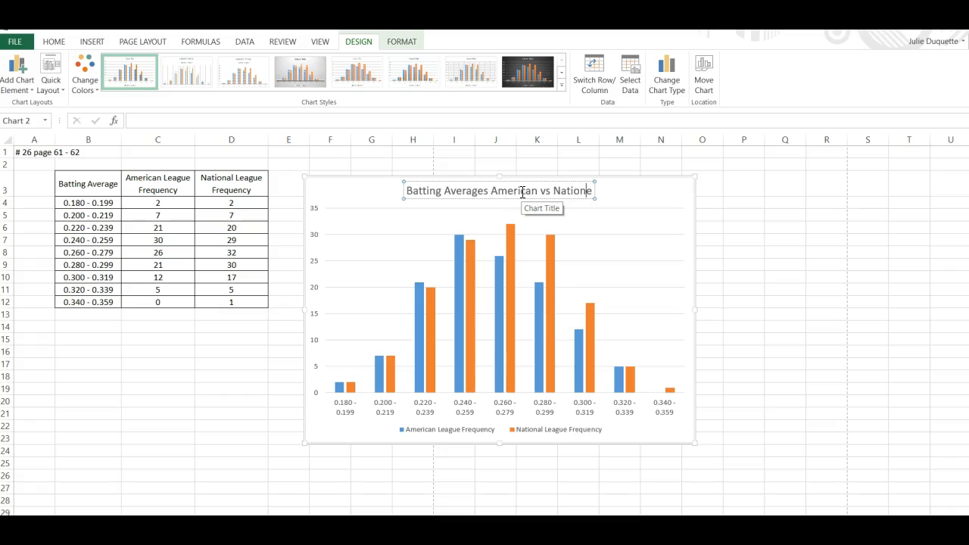
{"action": "type", "text": "al Lea"}
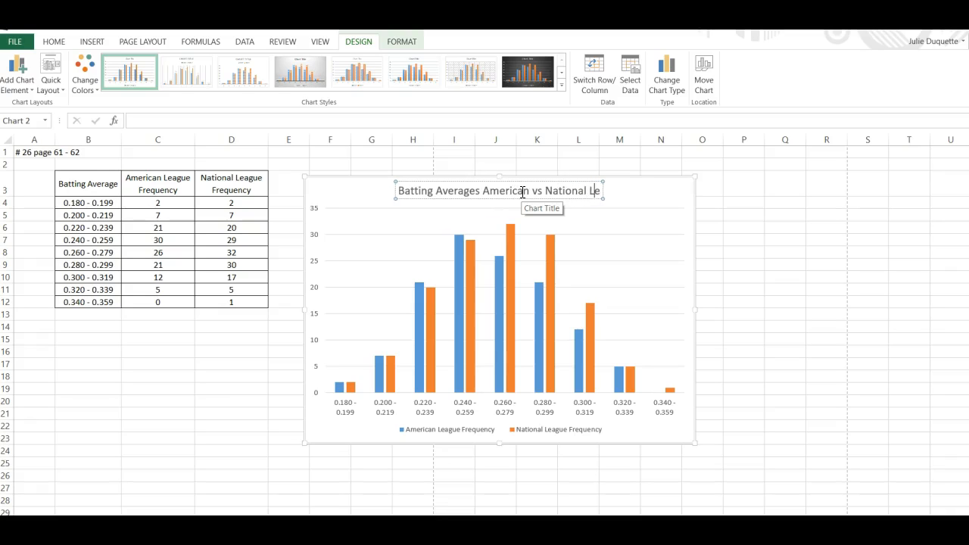
{"action": "type", "text": "guese"}
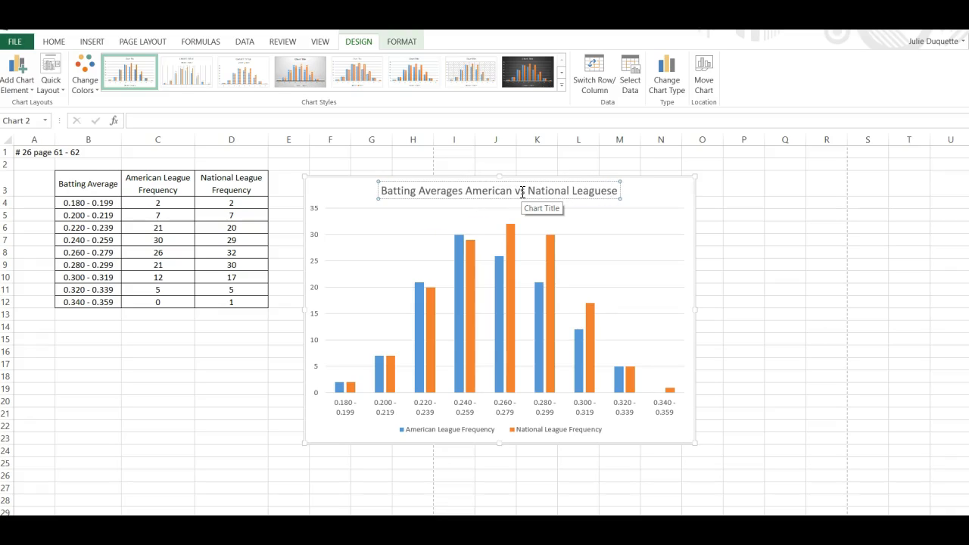
{"action": "key", "text": "Delete"}
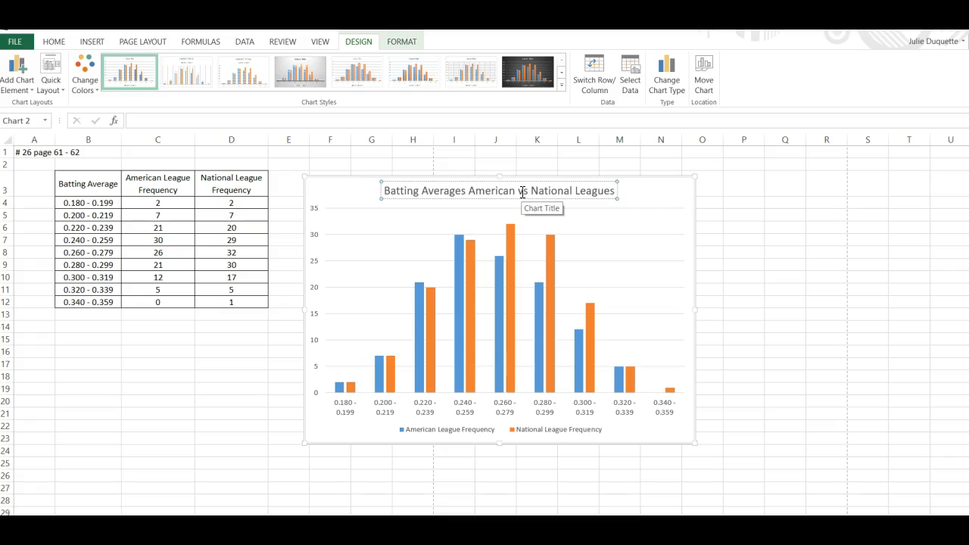
{"action": "left_click", "coordinate": [684, 289]}
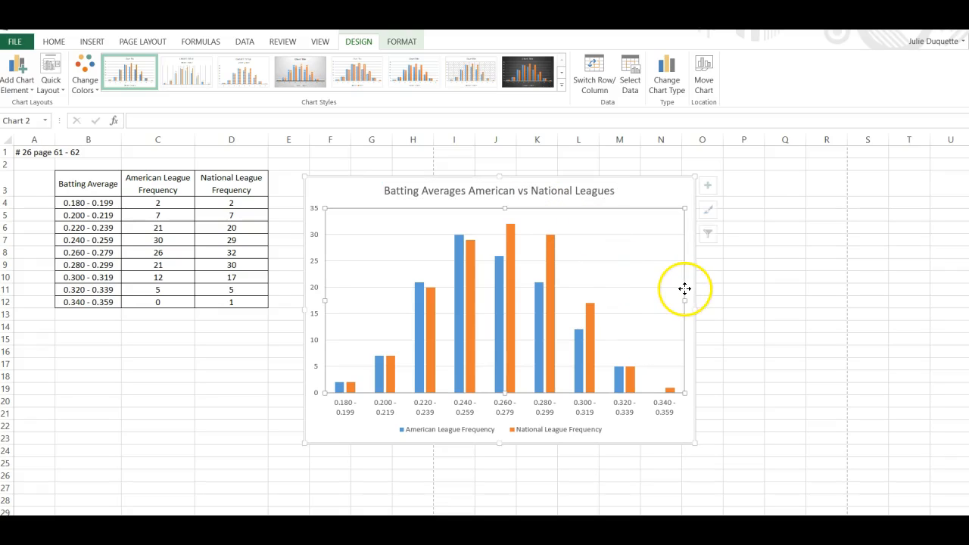
Add axis titles to both axes of the batting averages chart
{"action": "left_click", "coordinate": [713, 190]}
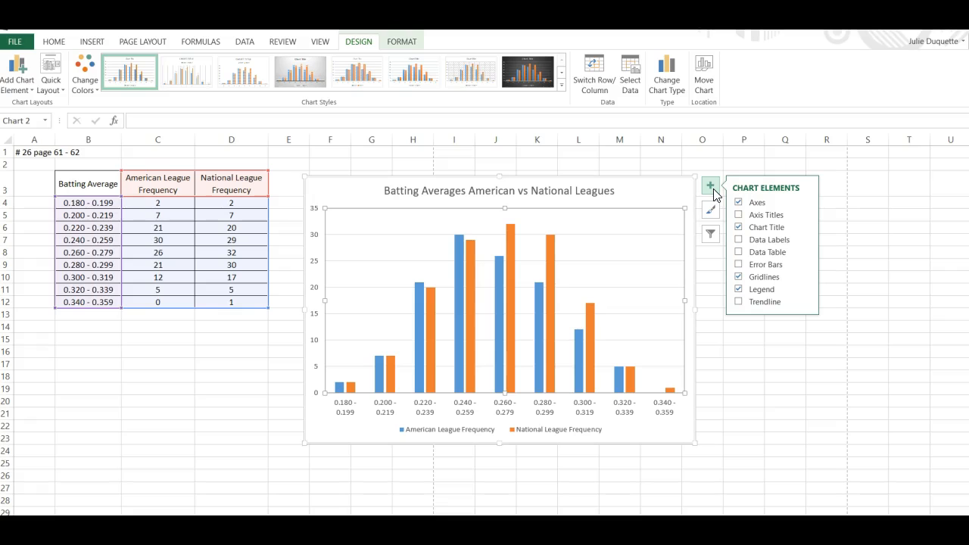
{"action": "left_click", "coordinate": [764, 216]}
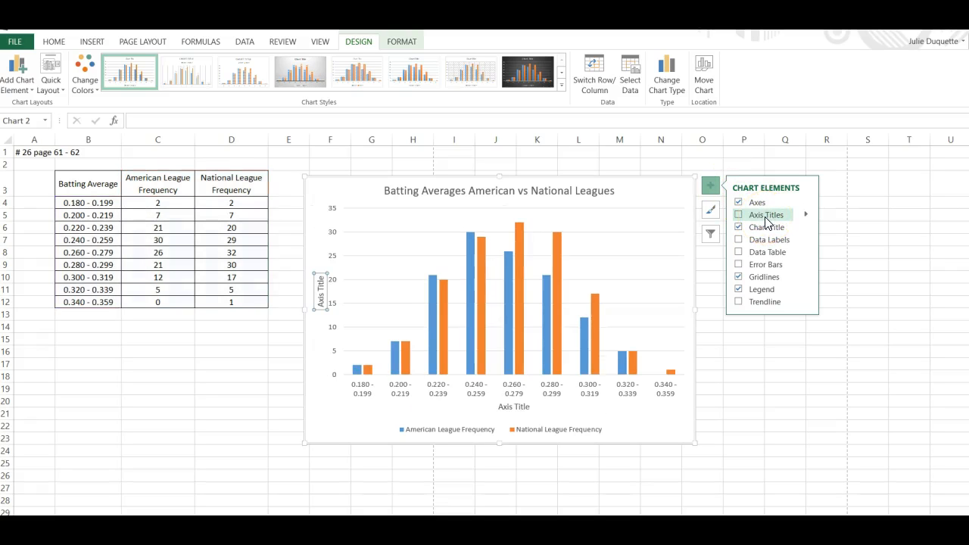
{"action": "left_click", "coordinate": [764, 215]}
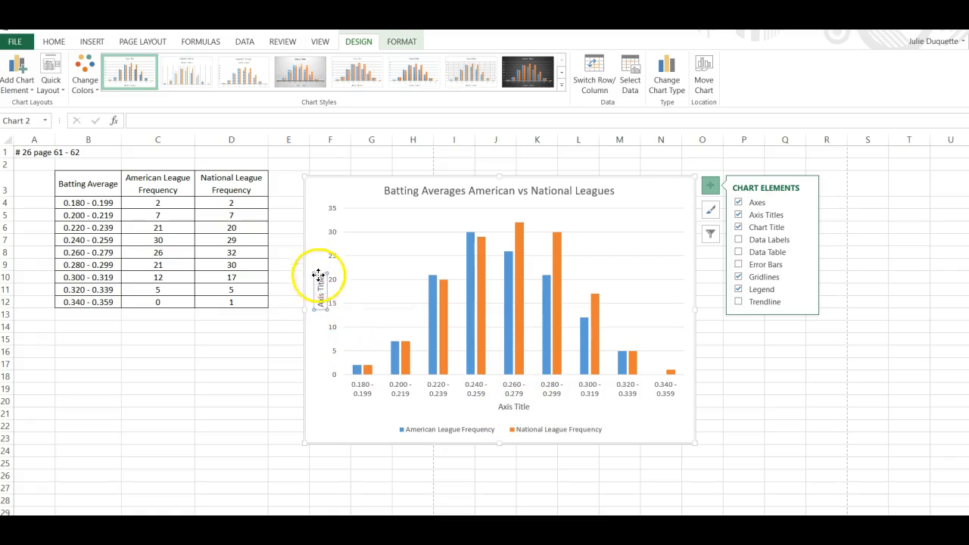
Replace the horizontal axis title's placeholder text with "Batting Average"
{"action": "left_click", "coordinate": [512, 406]}
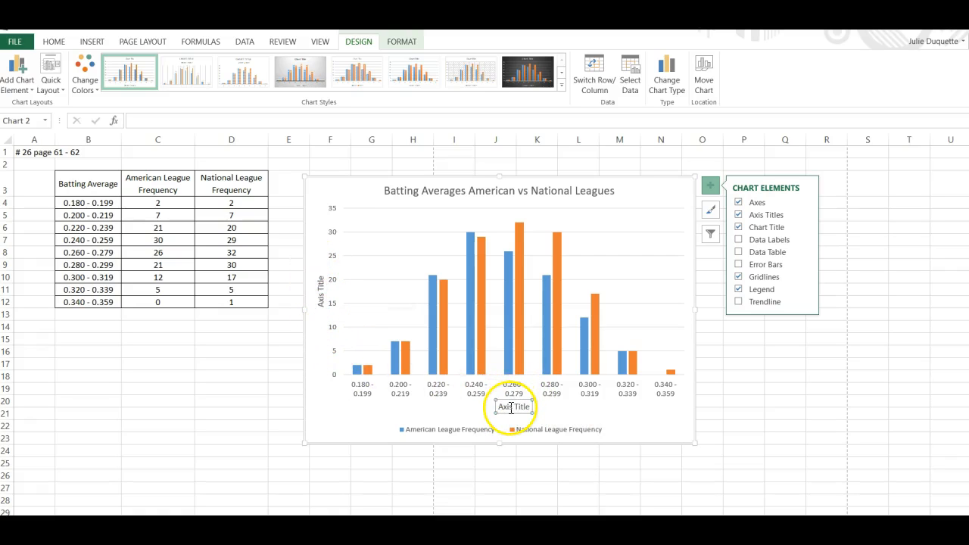
{"action": "left_click", "coordinate": [527, 407]}
{"action": "key", "text": "BackSpace"}
{"action": "key", "text": "BackSpace"}
{"action": "key", "text": "BackSpace"}
{"action": "key", "text": "BackSpace"}
{"action": "key", "text": "BackSpace"}
{"action": "key", "text": "BackSpace"}
{"action": "key", "text": "BackSpace"}
{"action": "key", "text": "BackSpace"}
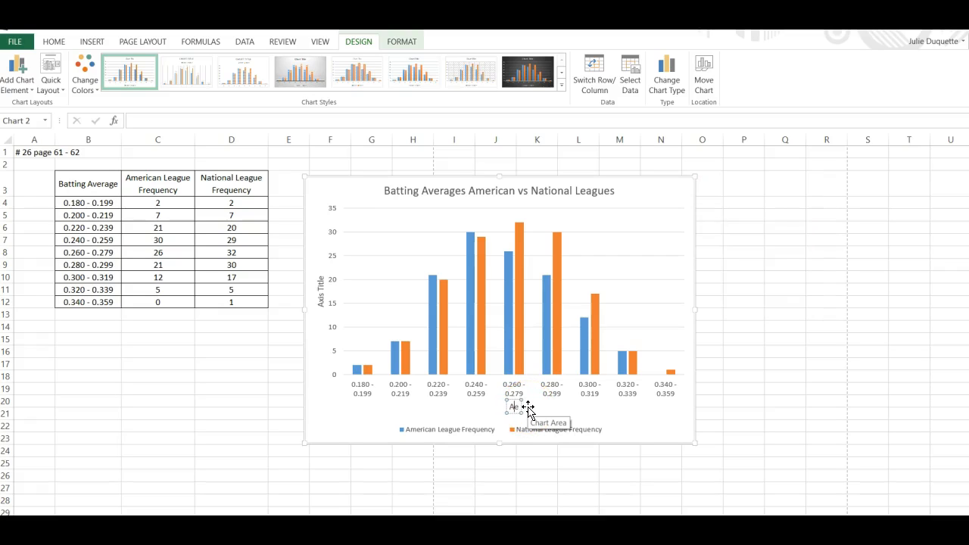
{"action": "type", "text": "Batting A"}
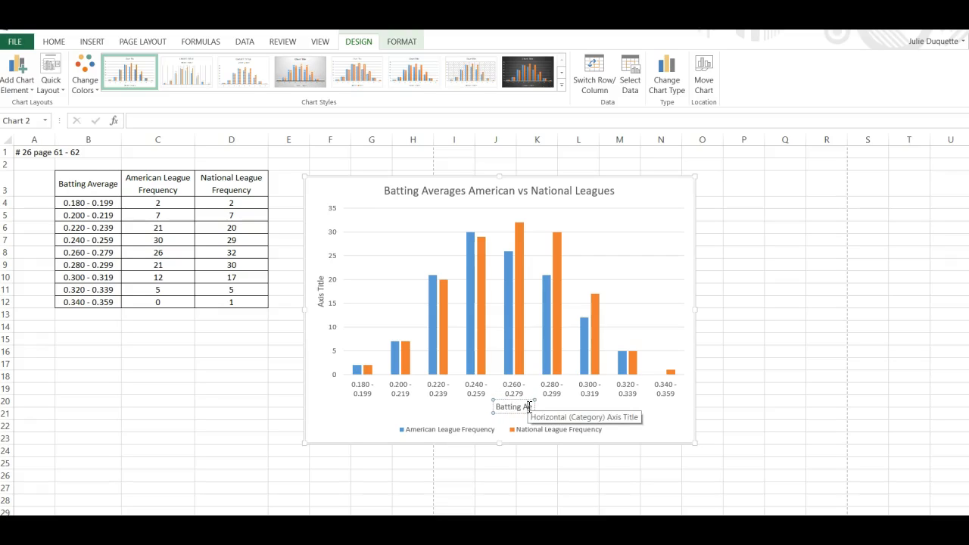
{"action": "type", "text": "verage"}
{"action": "key", "text": "Delete"}
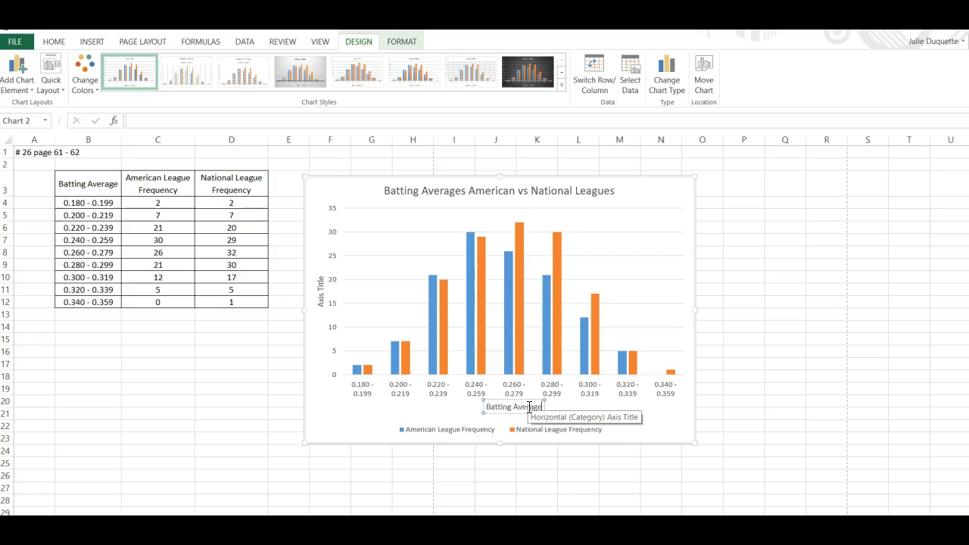
Replace the vertical axis title's placeholder text with "Frequency" and deselect the chart
{"action": "left_click", "coordinate": [321, 304]}
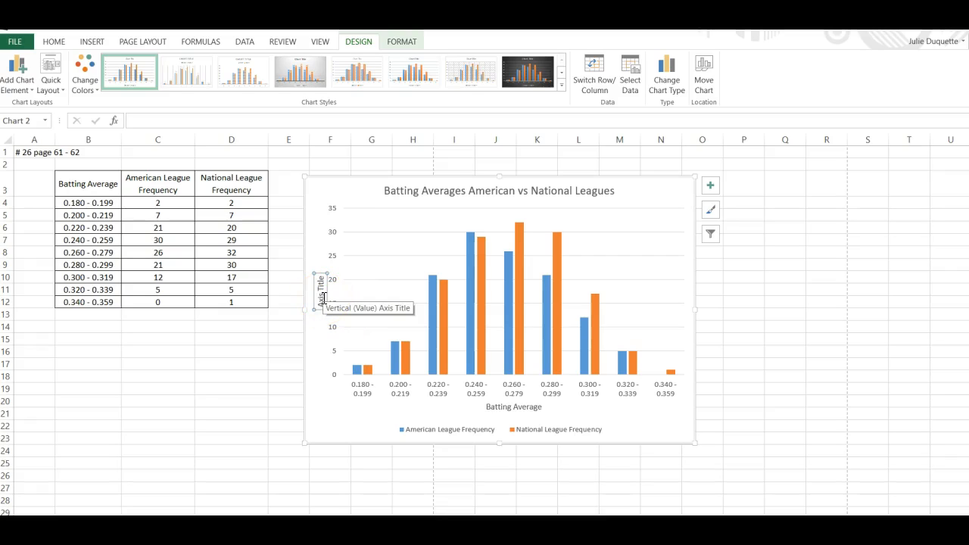
{"action": "left_click", "coordinate": [324, 292]}
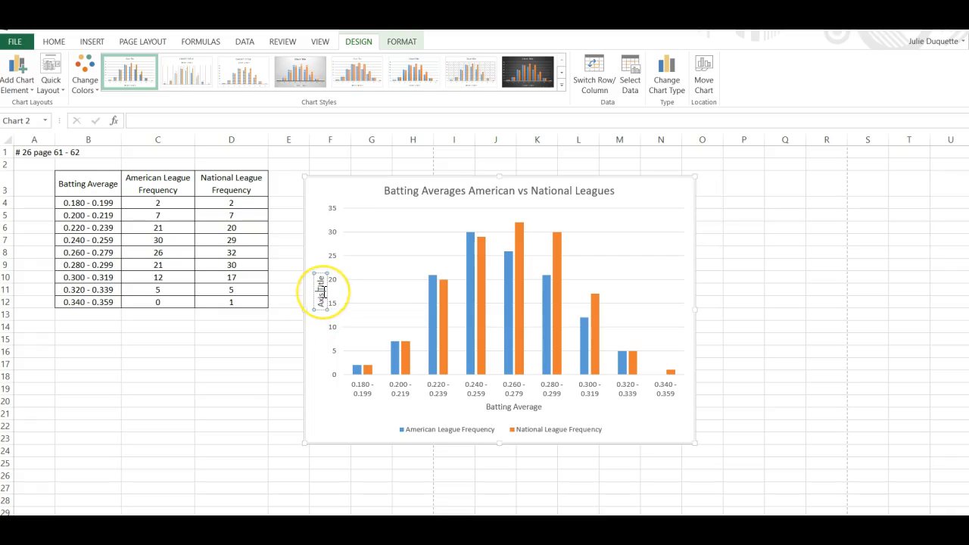
{"action": "type", "text": "F"}
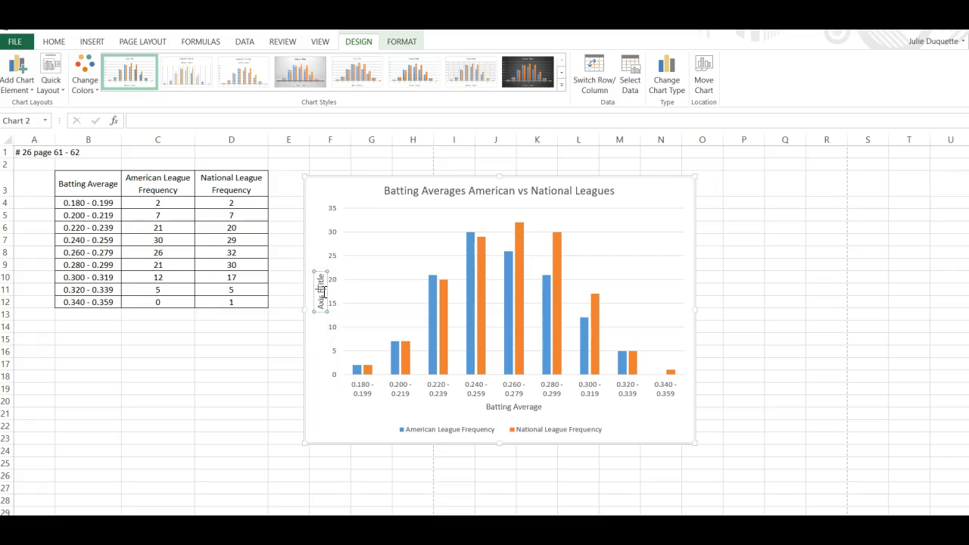
{"action": "key", "text": "Delete"}
{"action": "key", "text": "Delete"}
{"action": "key", "text": "Delete"}
{"action": "key", "text": "Delete"}
{"action": "key", "text": "Delete"}
{"action": "type", "text": "requency"}
{"action": "key", "text": "Home"}
{"action": "key", "text": "Delete"}
{"action": "key", "text": "Delete"}
{"action": "key", "text": "Delete"}
{"action": "key", "text": "Delete"}
{"action": "key", "text": "Delete"}
{"action": "left_click", "coordinate": [803, 303]}
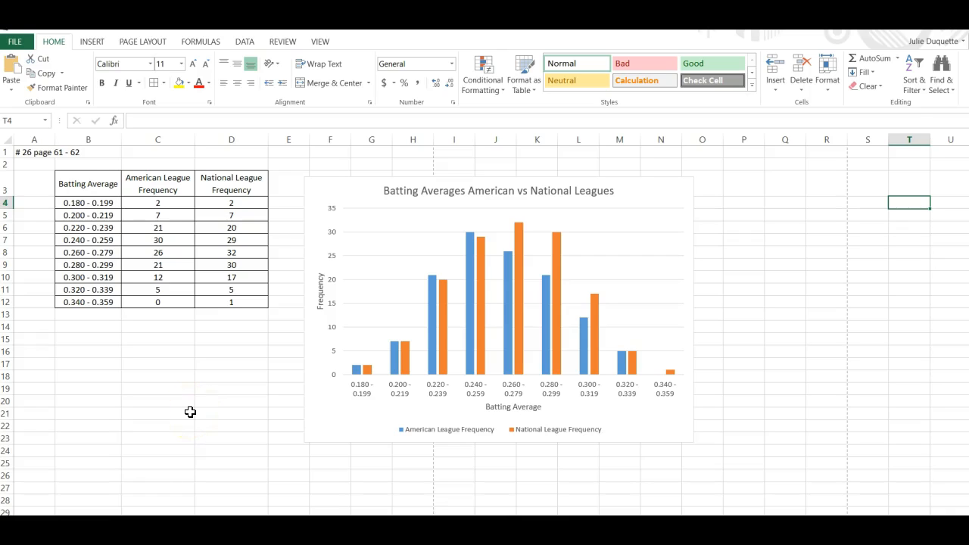
{"action": "right_click", "coordinate": [632, 223]}
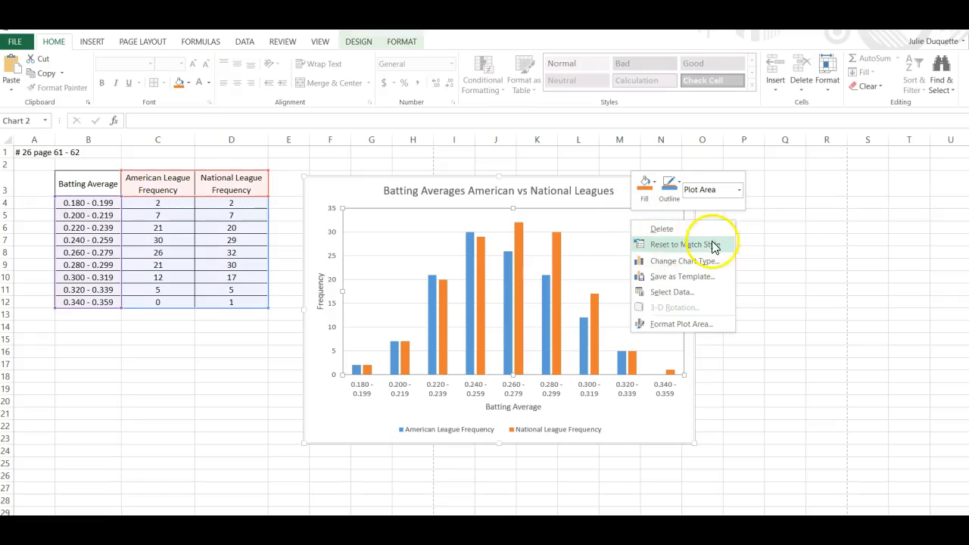
{"action": "left_click", "coordinate": [712, 244]}
{"action": "left_click", "coordinate": [663, 186]}
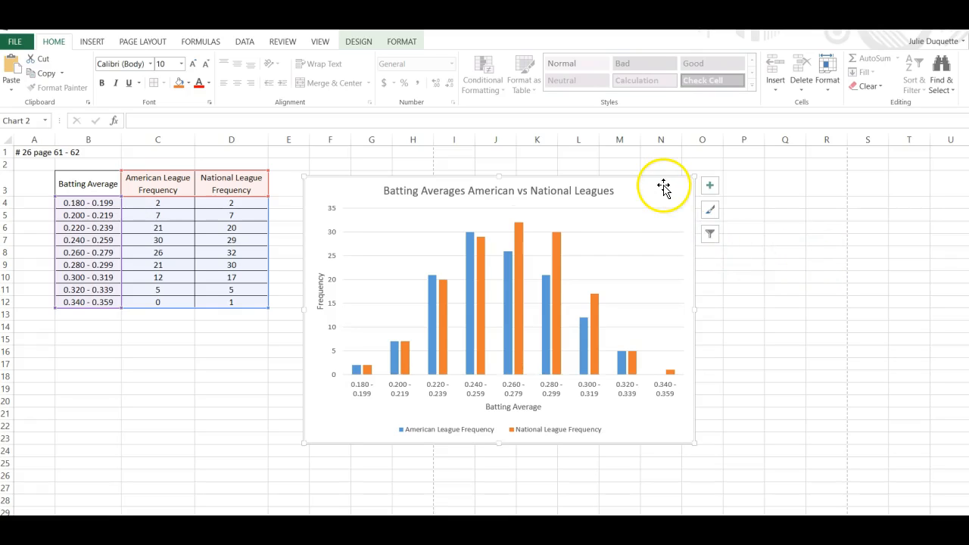
{"action": "right_click", "coordinate": [664, 187]}
{"action": "left_click", "coordinate": [663, 187]}
Add data labels to the columns of both series, leaving the series formatting unchanged, and deselect the chart
{"action": "left_click", "coordinate": [711, 187]}
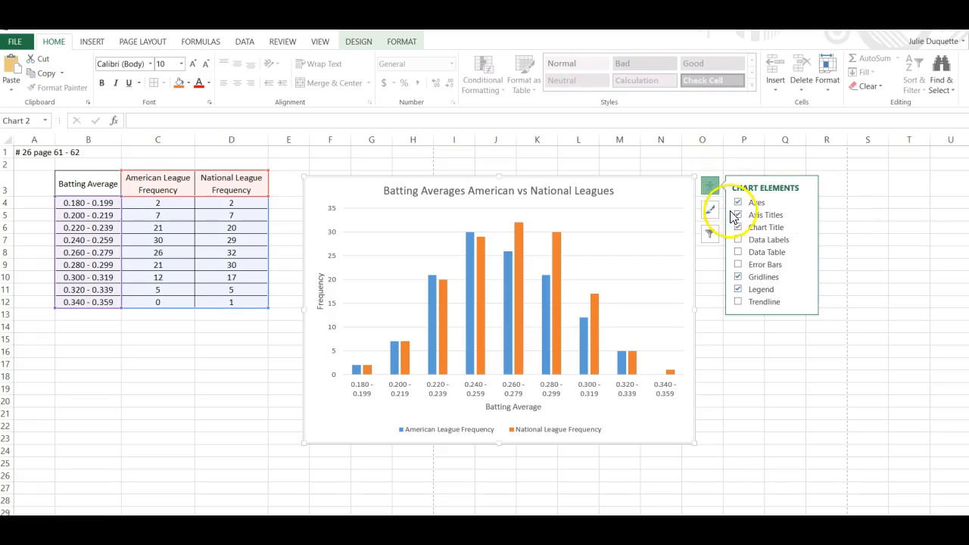
{"action": "left_click", "coordinate": [748, 239]}
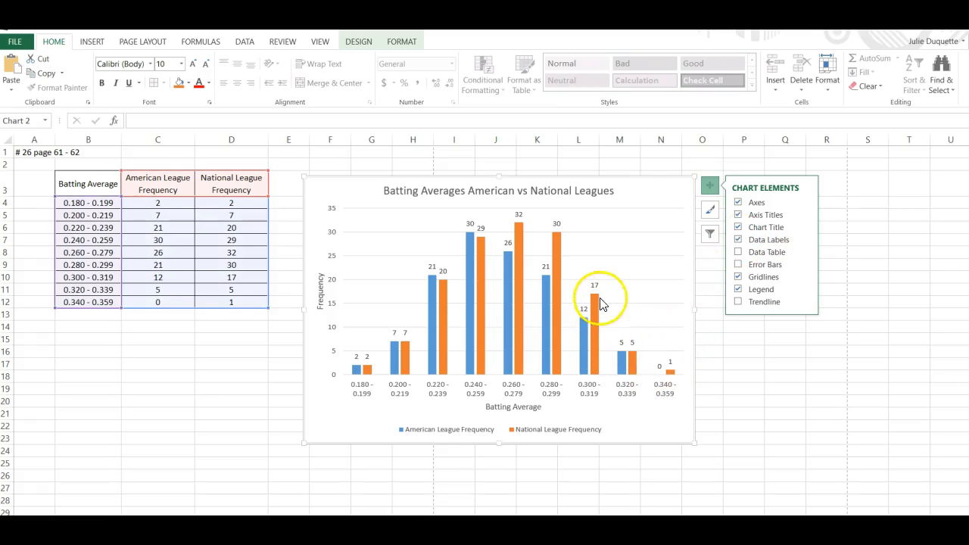
{"action": "left_click", "coordinate": [546, 292]}
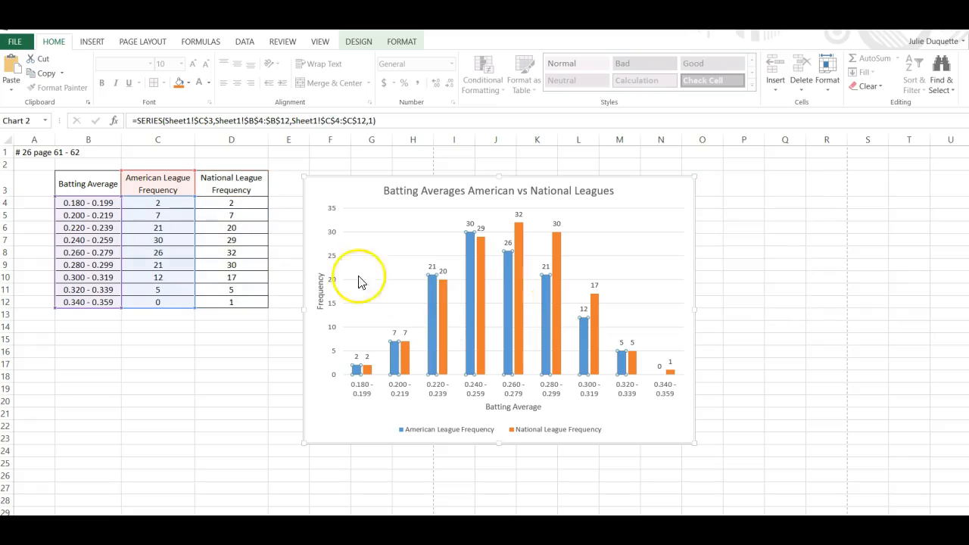
{"action": "left_click", "coordinate": [220, 411]}
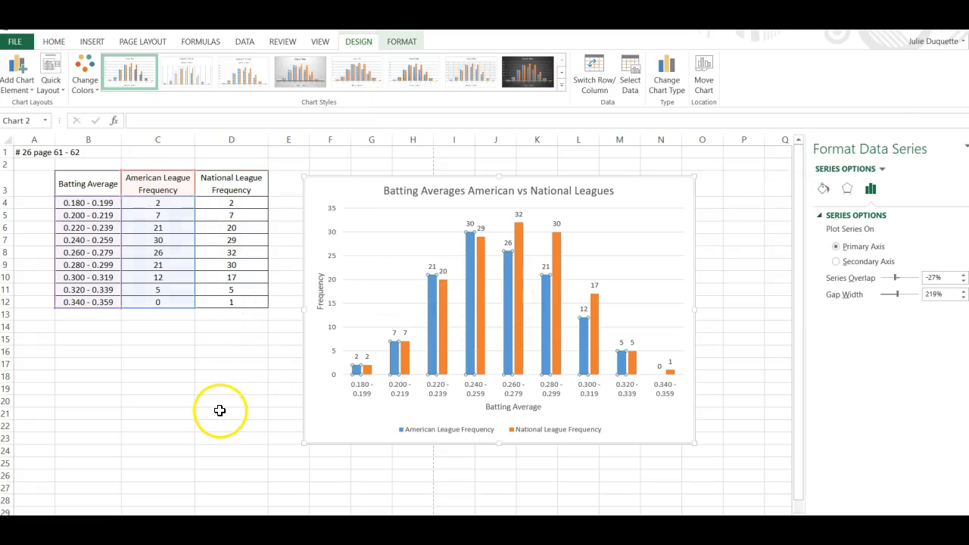
{"action": "left_click", "coordinate": [968, 147]}
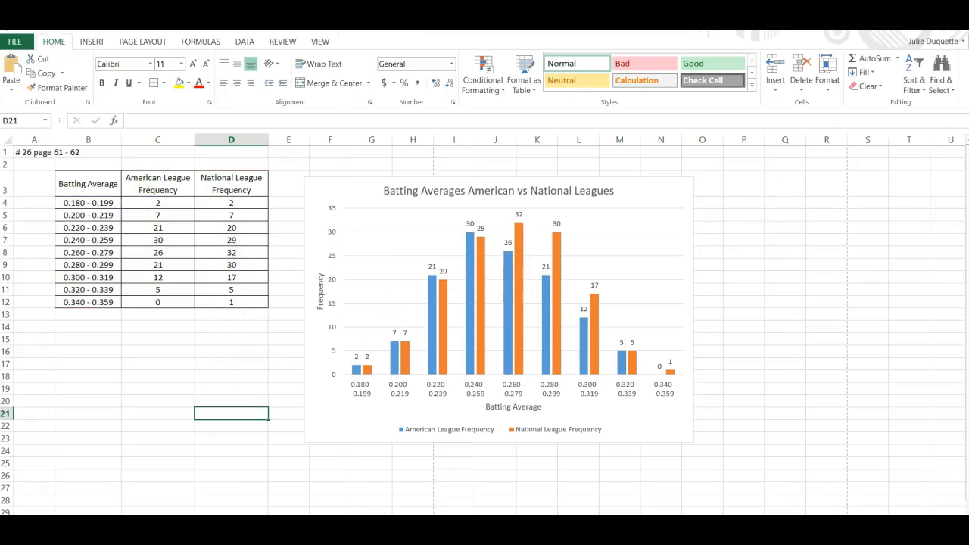